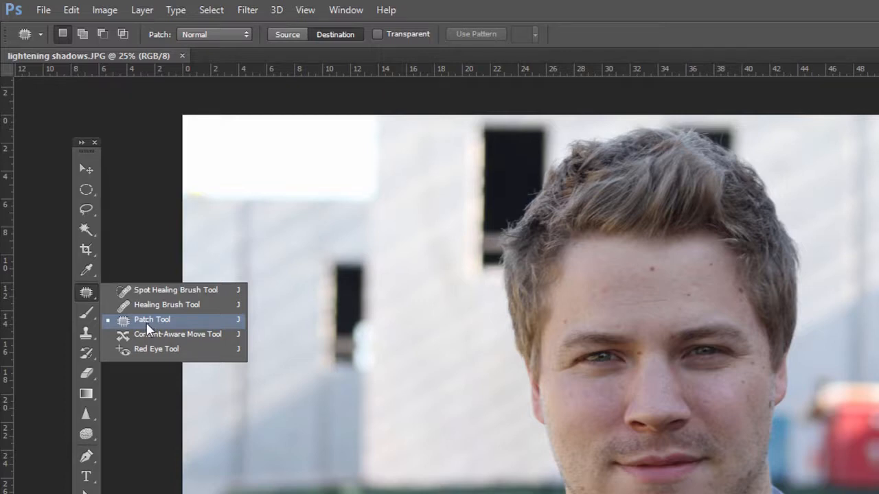
{"action": "left_click_drag", "start_coordinate": [86, 333], "coordinate": [107, 335]}
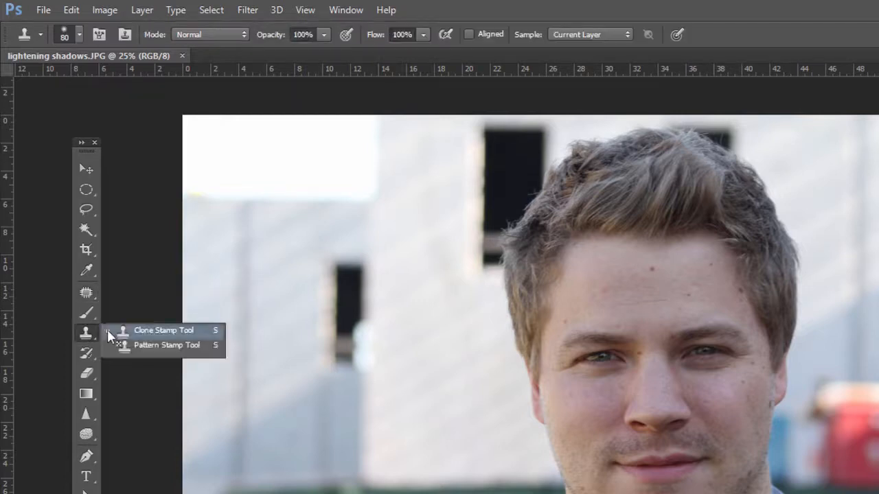
{"action": "left_click", "coordinate": [84, 295]}
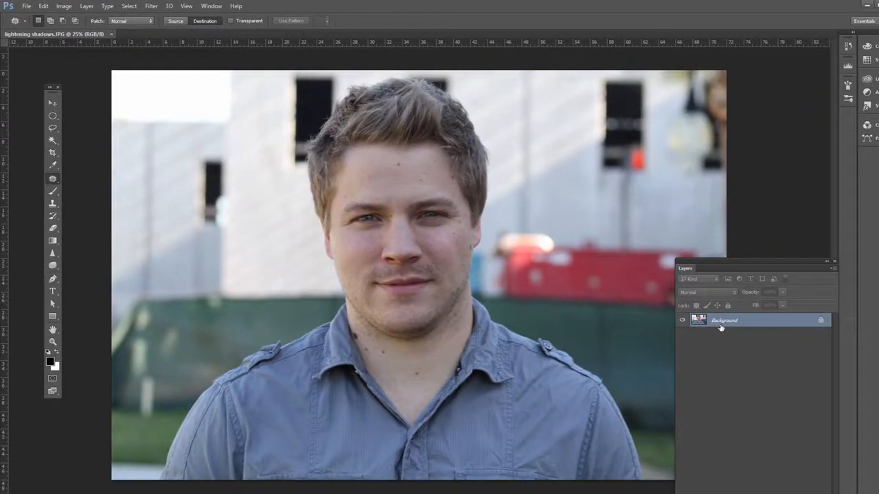
Step: Duplicate the Background layer
{"action": "key", "text": "ctrl+j"}
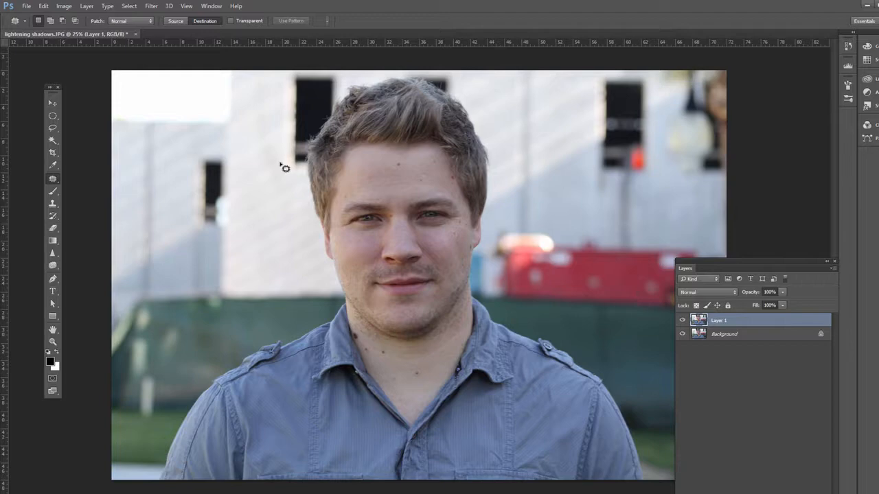
Step: Try patching the mole in the middle of the forehead with nearby clean skin using the Patch tool in Source mode
{"action": "left_click", "coordinate": [54, 342]}
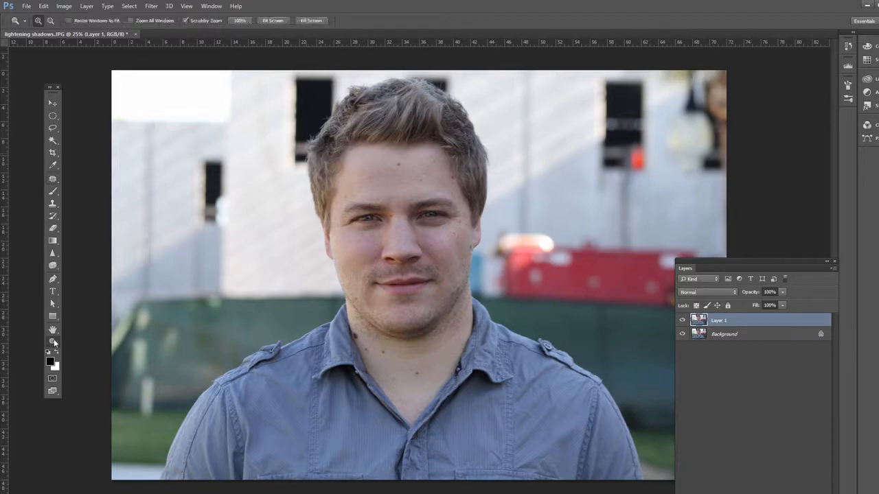
{"action": "left_click_drag", "start_coordinate": [403, 168], "coordinate": [434, 189]}
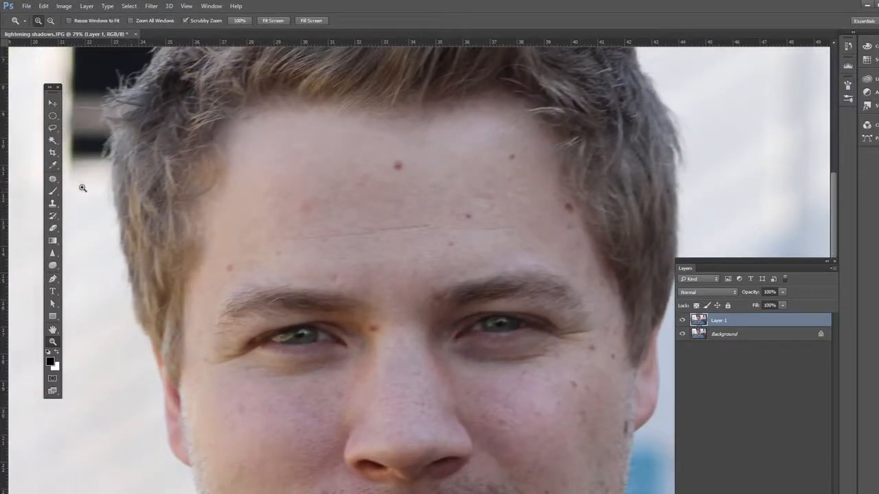
{"action": "left_click", "coordinate": [53, 179]}
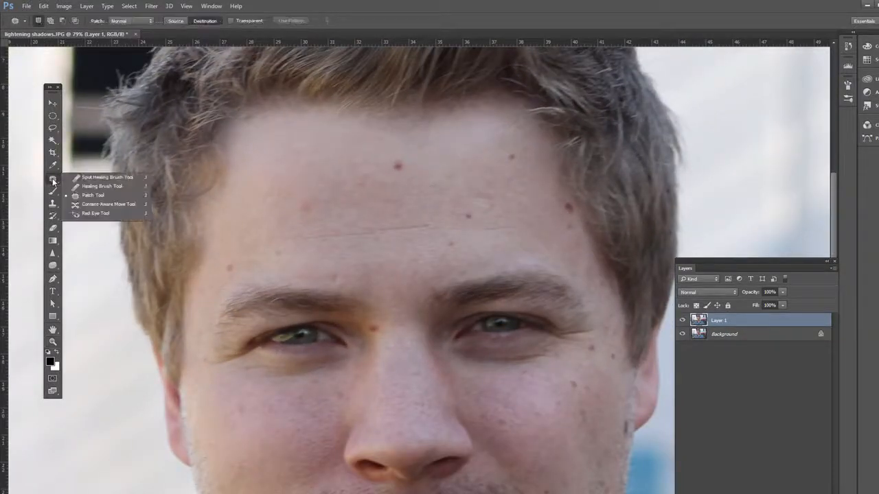
{"action": "left_click", "coordinate": [98, 197]}
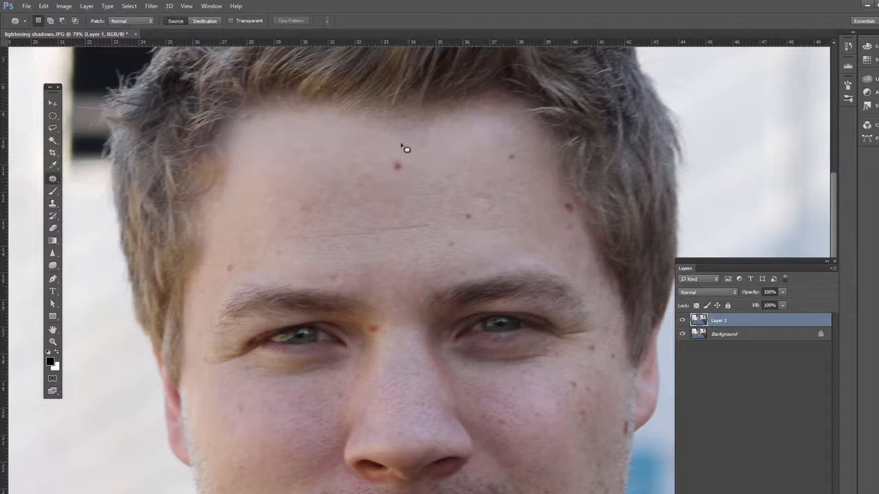
{"action": "mouse_move", "coordinate": [380, 152]}
{"action": "left_mouse_down"}
{"action": "mouse_move", "coordinate": [397, 182]}
{"action": "mouse_move", "coordinate": [379, 150]}
{"action": "mouse_move", "coordinate": [363, 170]}
{"action": "mouse_move", "coordinate": [346, 171]}
{"action": "left_mouse_up"}
{"action": "left_click", "coordinate": [403, 188]}
{"action": "key", "text": "ctrl+z"}
{"action": "key", "text": "ctrl+alt+z"}
Step: Using the Patch tool in Destination mode, cover the middle forehead mole with a patch of clean skin and deselect
{"action": "left_click", "coordinate": [201, 22]}
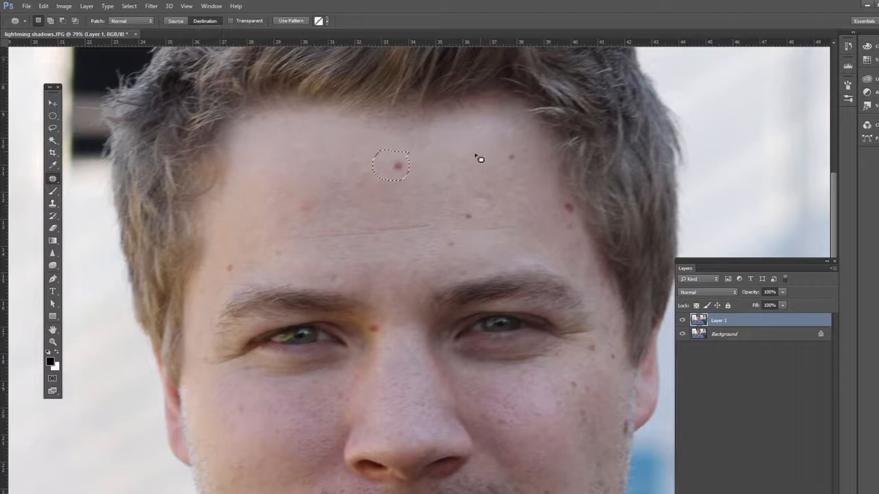
{"action": "key", "text": "ctrl+d"}
{"action": "mouse_move", "coordinate": [334, 147]}
{"action": "left_mouse_down"}
{"action": "mouse_move", "coordinate": [310, 167]}
{"action": "mouse_move", "coordinate": [339, 161]}
{"action": "mouse_move", "coordinate": [333, 149]}
{"action": "mouse_move", "coordinate": [327, 161]}
{"action": "mouse_move", "coordinate": [400, 174]}
{"action": "mouse_move", "coordinate": [392, 171]}
{"action": "left_mouse_up"}
{"action": "key", "text": "ctrl+d"}
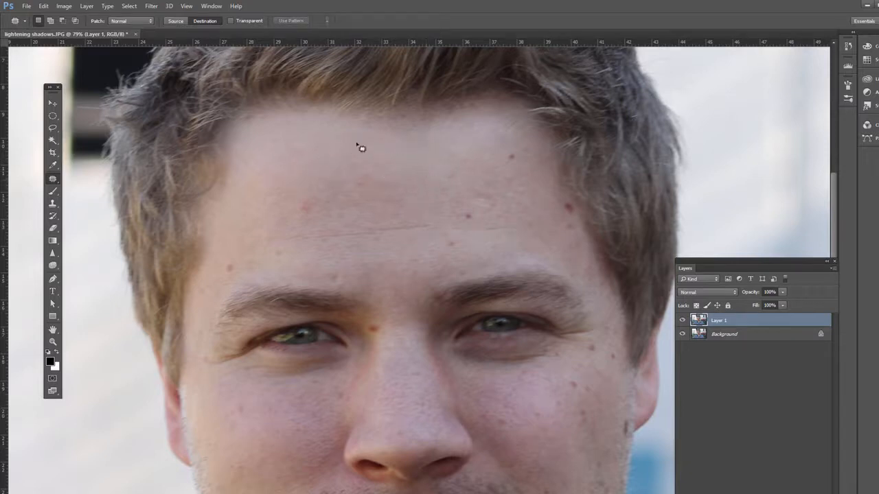
Step: Outline the small upper-forehead mole with the Patch tool in Source mode and feather the selection by 4 pixels
{"action": "left_click", "coordinate": [177, 21]}
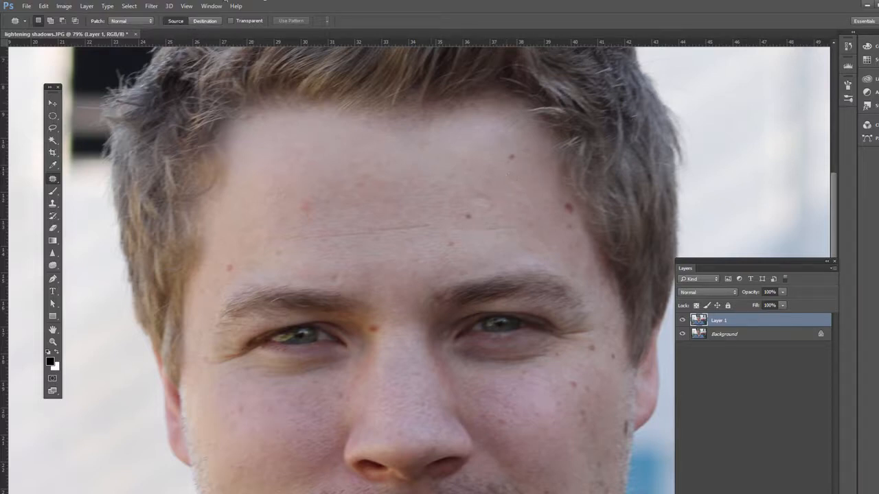
{"action": "right_click", "coordinate": [55, 180]}
{"action": "left_click", "coordinate": [92, 194]}
{"action": "mouse_move", "coordinate": [532, 163]}
{"action": "left_mouse_down"}
{"action": "mouse_move", "coordinate": [490, 168]}
{"action": "mouse_move", "coordinate": [496, 163]}
{"action": "left_mouse_up"}
{"action": "left_click", "coordinate": [130, 6]}
{"action": "mouse_move", "coordinate": [181, 130]}
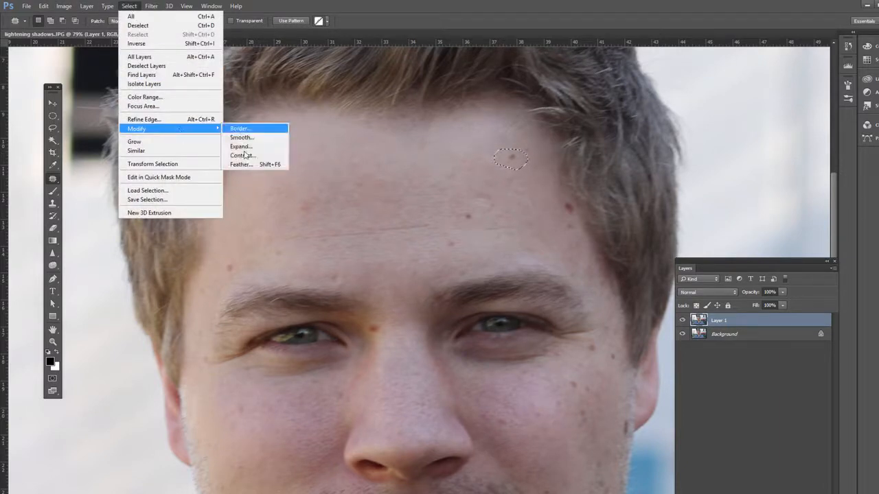
{"action": "left_click", "coordinate": [242, 165]}
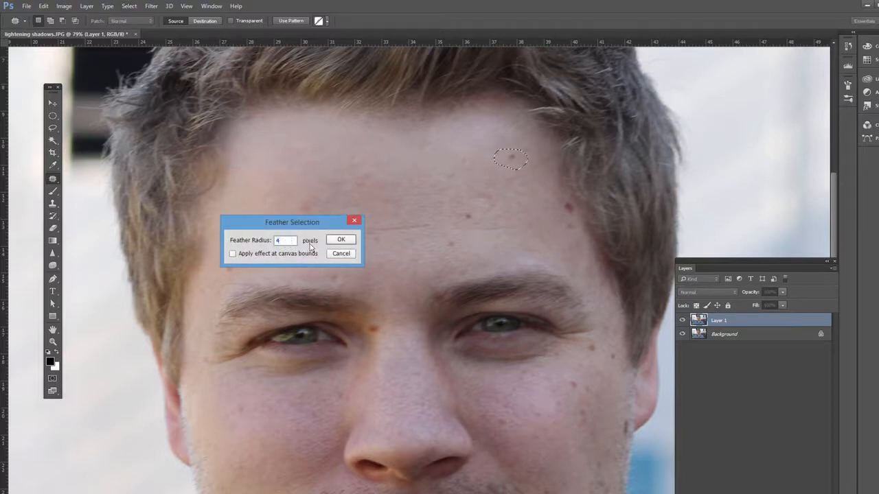
{"action": "left_click", "coordinate": [341, 240]}
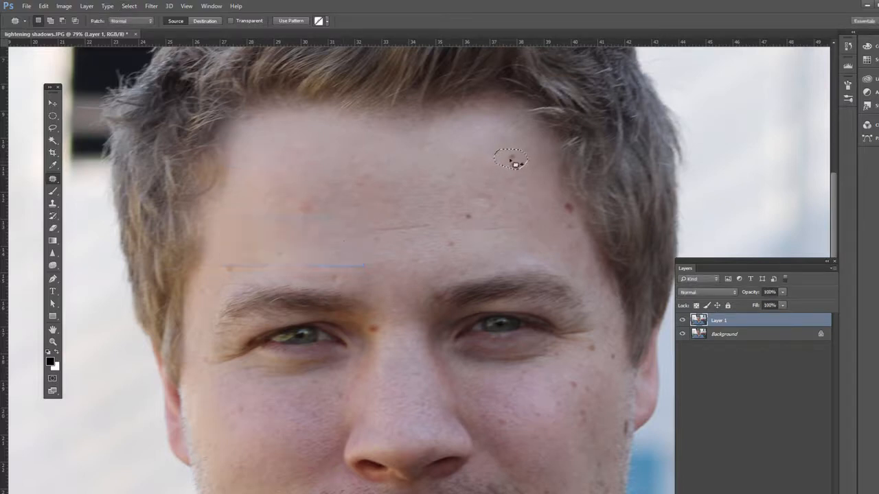
Step: Replace the feathered mole selection with clean skin from the middle of the forehead and deselect it
{"action": "left_click_drag", "start_coordinate": [510, 160], "coordinate": [449, 152]}
{"action": "left_click", "coordinate": [52, 115]}
{"action": "left_click", "coordinate": [453, 163]}
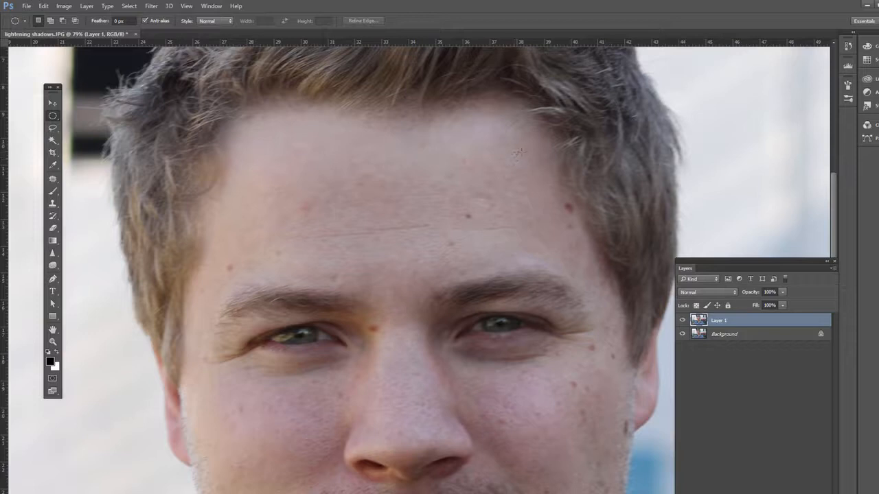
{"action": "left_click", "coordinate": [52, 180]}
{"action": "right_click", "coordinate": [53, 182]}
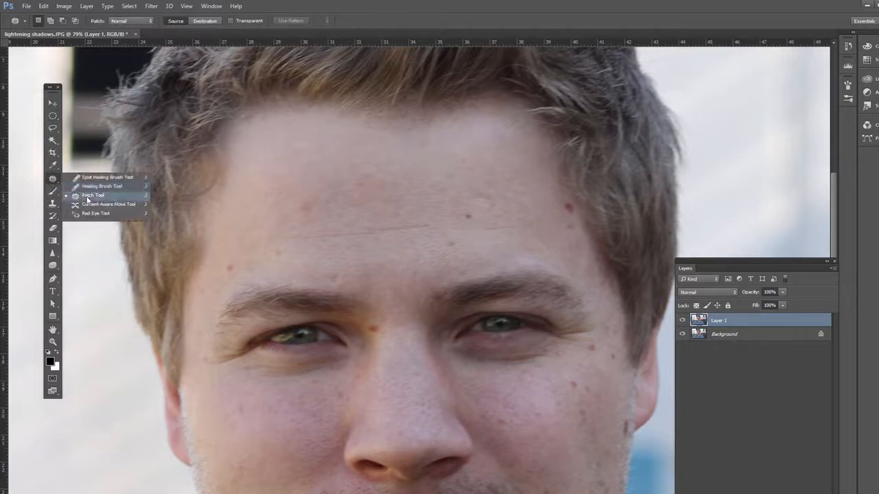
{"action": "left_click", "coordinate": [86, 197]}
{"action": "left_click", "coordinate": [49, 207]}
{"action": "right_click", "coordinate": [50, 209]}
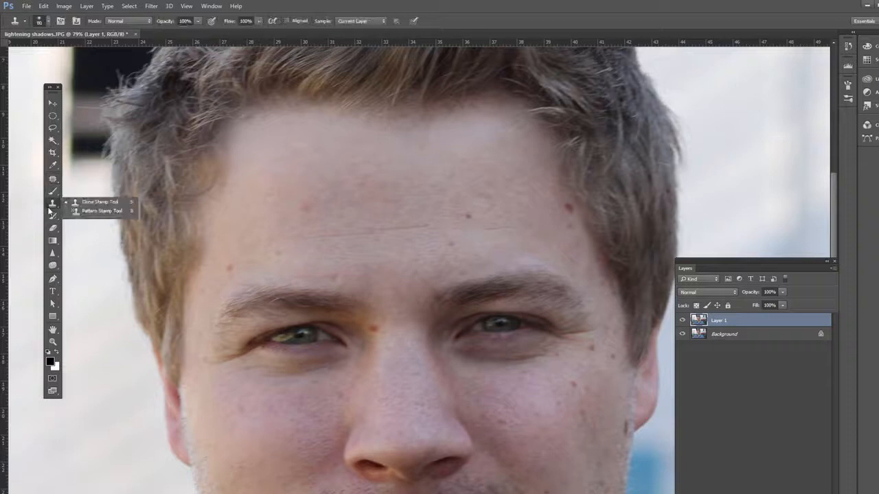
{"action": "left_click", "coordinate": [75, 197]}
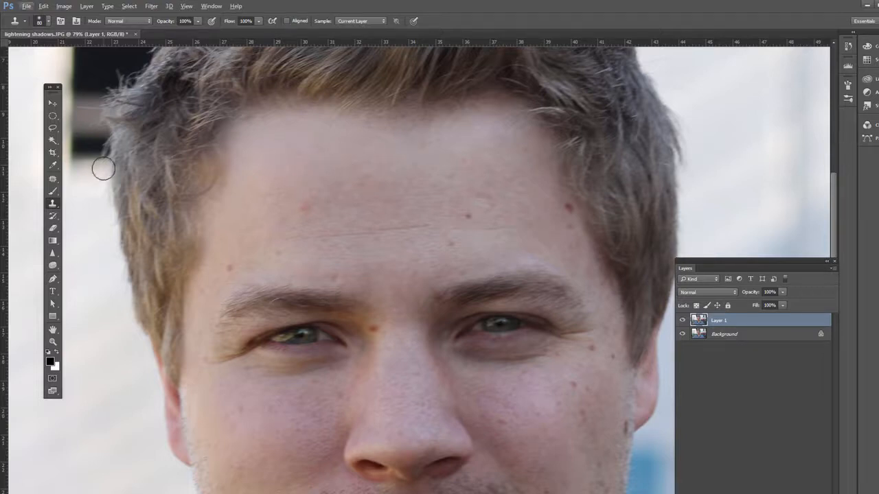
{"action": "left_click", "coordinate": [53, 179]}
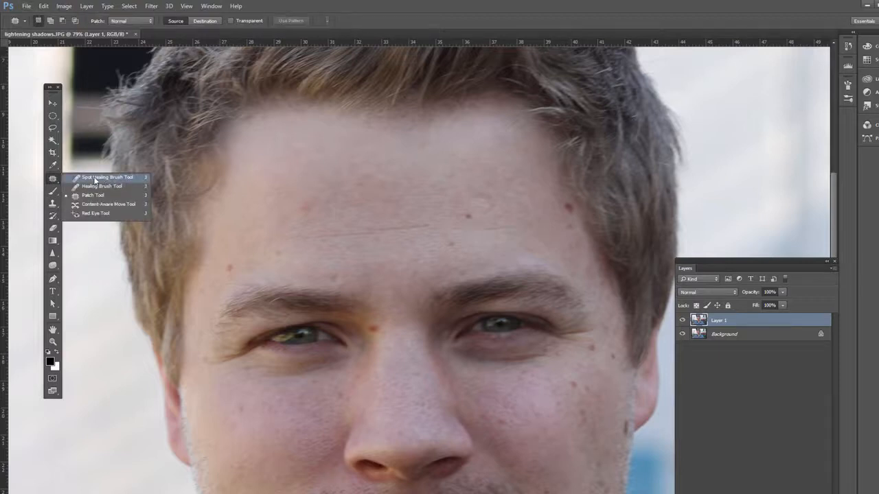
{"action": "left_click", "coordinate": [53, 204]}
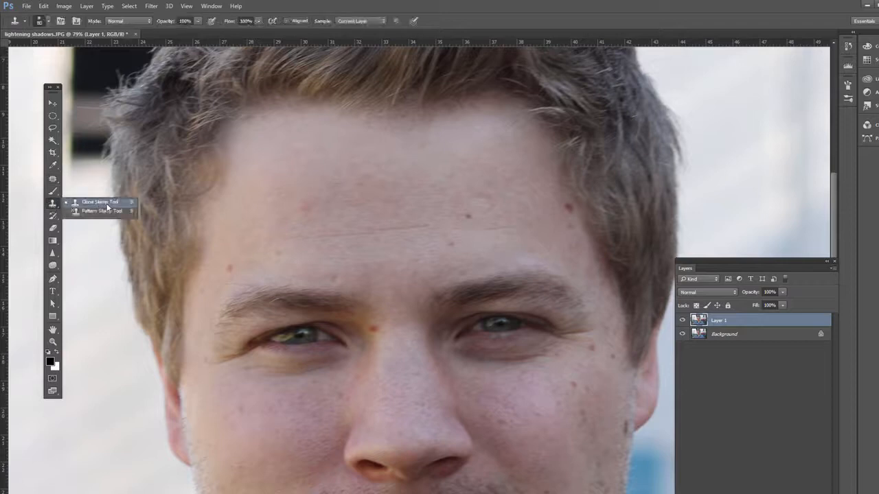
{"action": "left_click", "coordinate": [106, 204]}
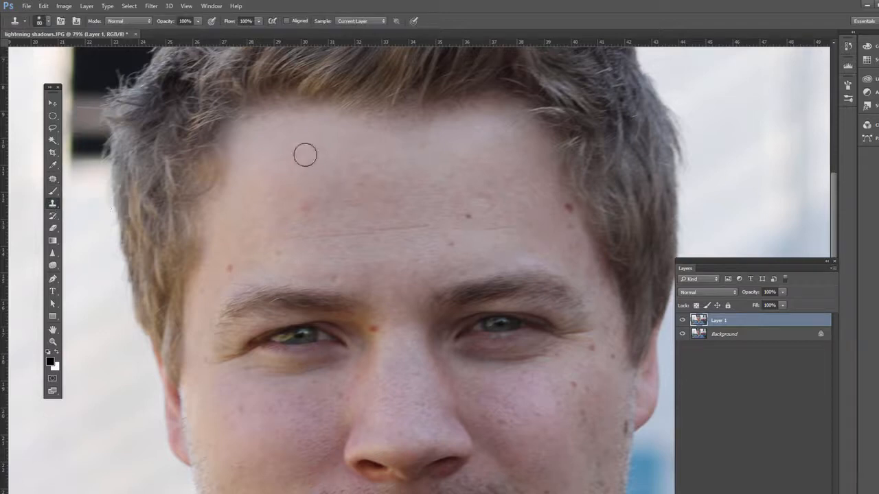
{"action": "left_click", "coordinate": [55, 206]}
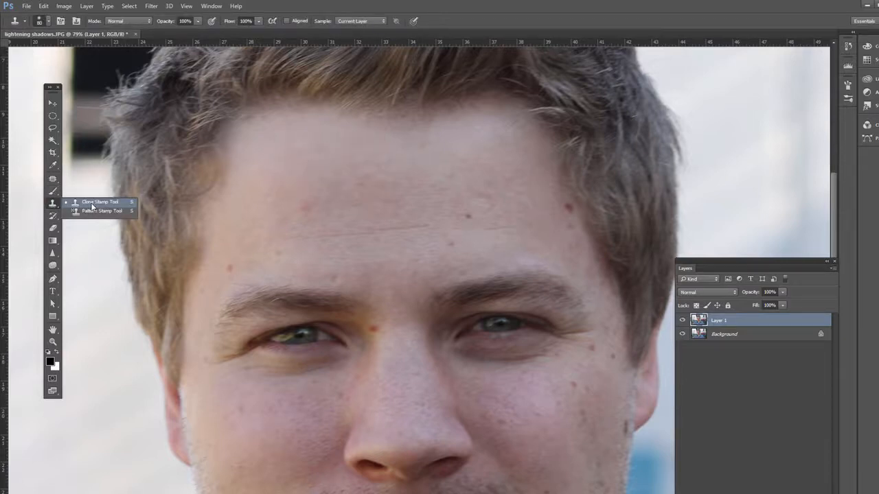
{"action": "left_click", "coordinate": [92, 204]}
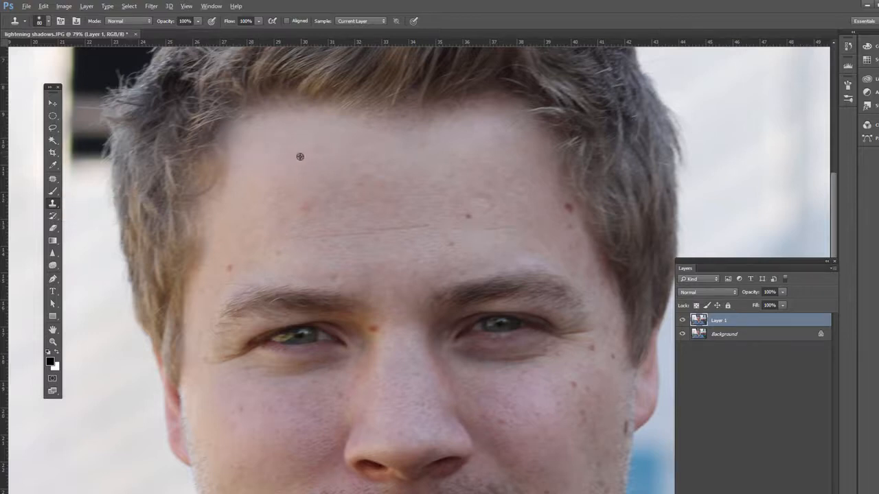
{"action": "left_click", "coordinate": [53, 178]}
{"action": "left_click", "coordinate": [96, 188]}
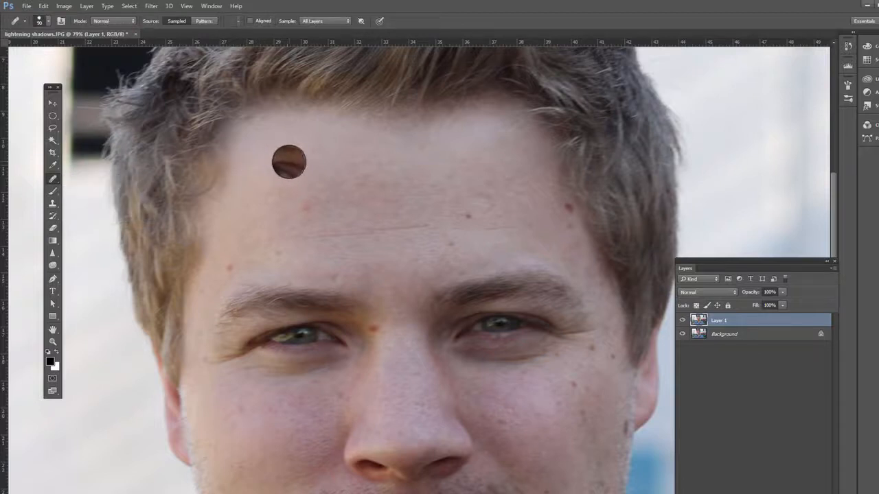
{"action": "left_click", "coordinate": [289, 162], "text": "alt"}
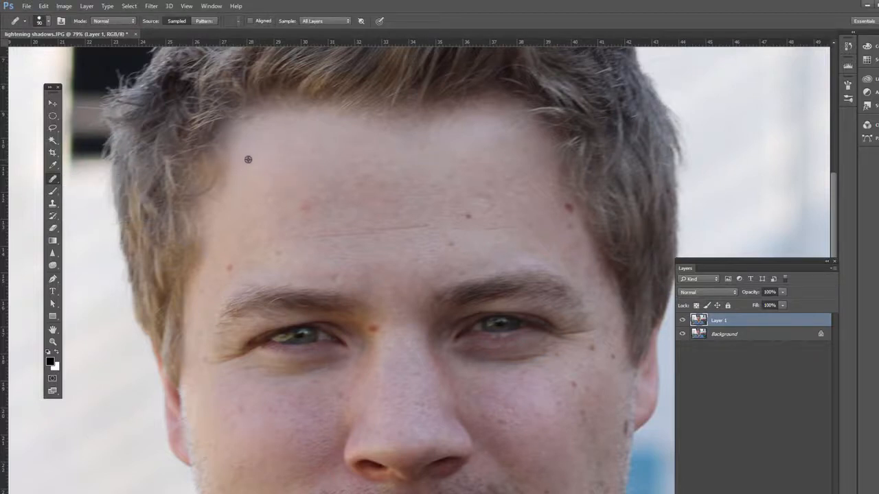
Step: Try covering the red mole beside the hairline with clean forehead skin using the Clone Stamp tool
{"action": "left_click", "coordinate": [53, 204]}
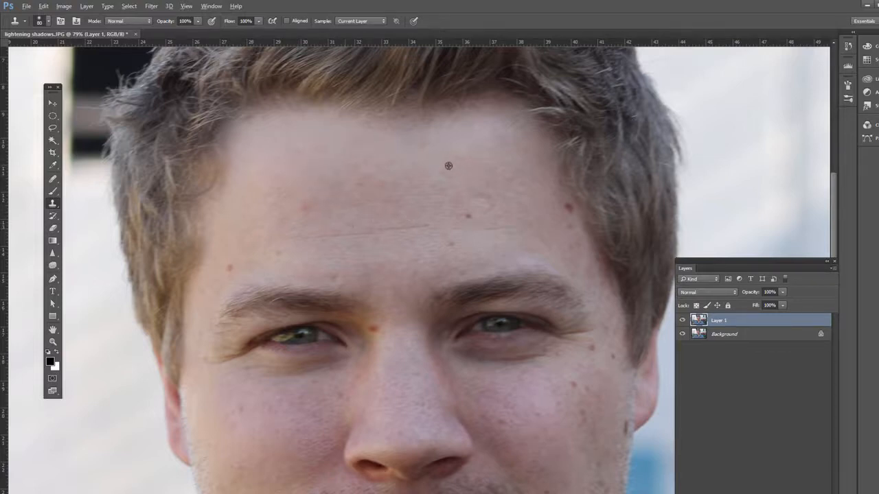
{"action": "left_click", "coordinate": [496, 168], "text": "alt"}
{"action": "left_click", "coordinate": [561, 205]}
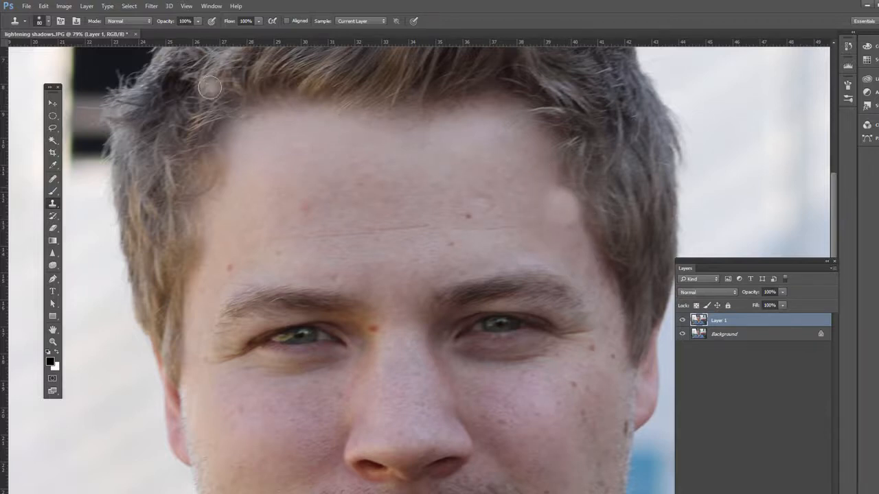
Step: Display the Clone Source settings and turn off the Show Overlay option
{"action": "left_click", "coordinate": [212, 7]}
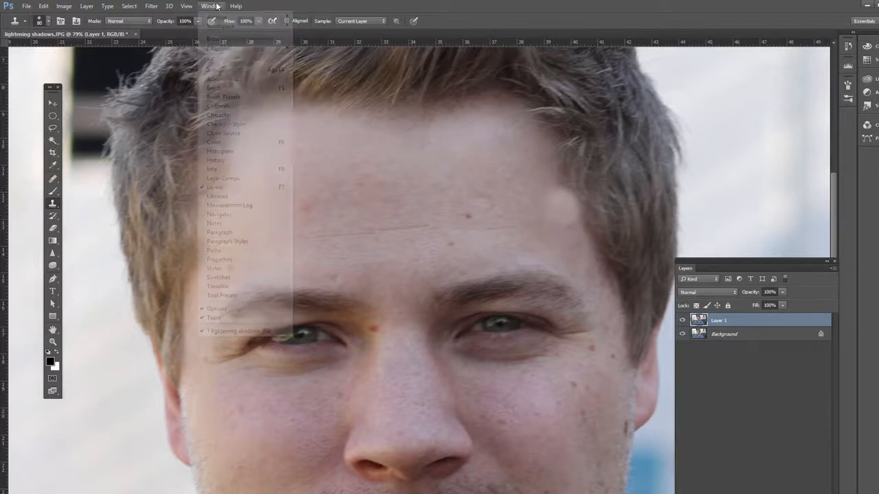
{"action": "left_click", "coordinate": [227, 133]}
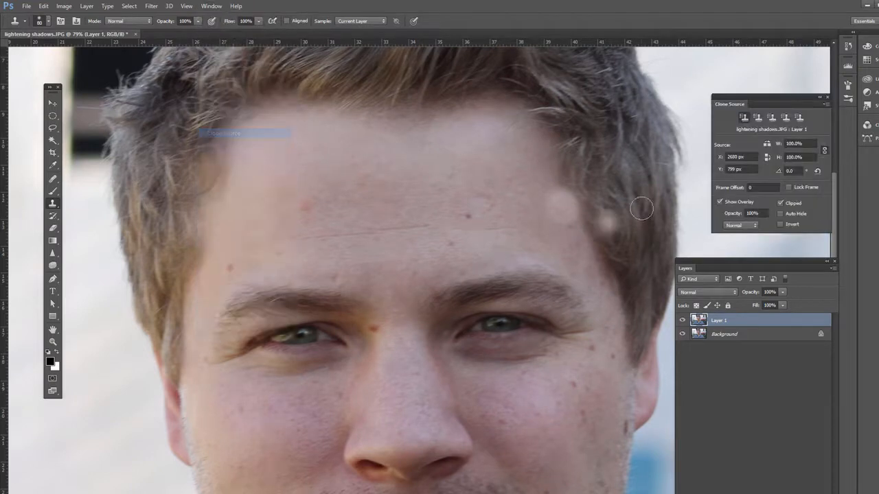
{"action": "left_click", "coordinate": [718, 202]}
Step: Undo the clone stamp on the red mole and try cloning freshly sampled forehead skin over it without the overlay
{"action": "key", "text": "ctrl+z"}
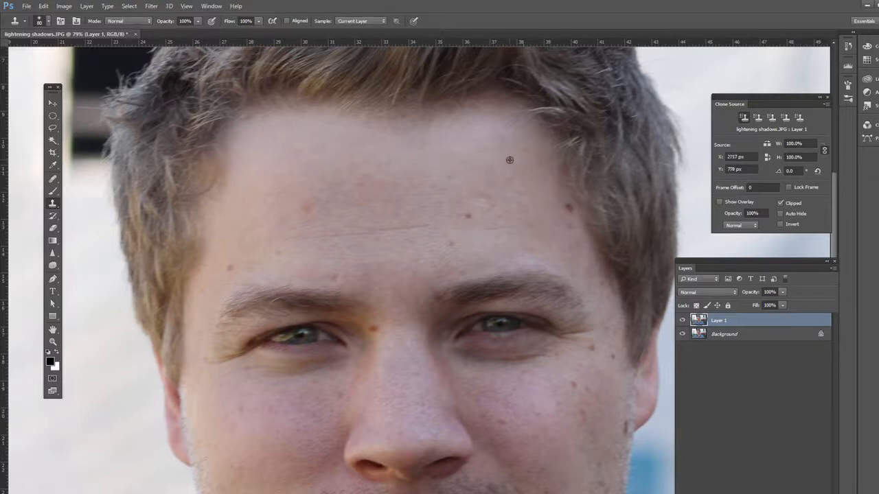
{"action": "left_click", "coordinate": [569, 207]}
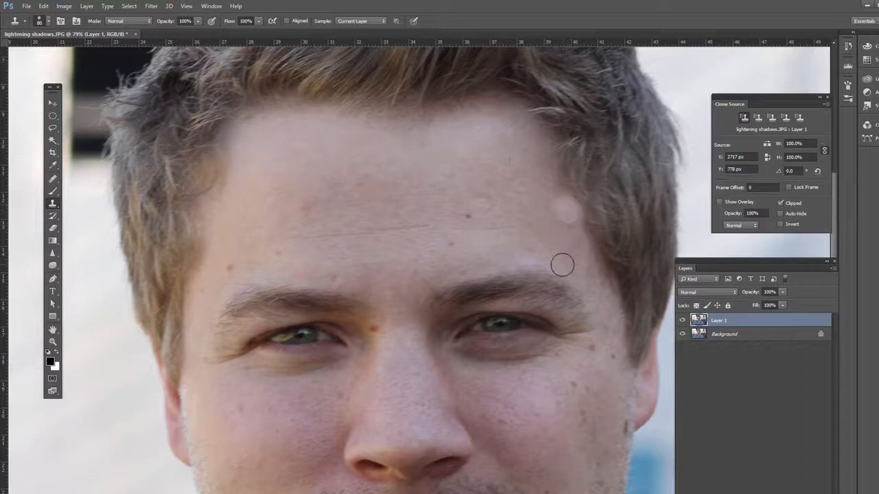
{"action": "key", "text": "ctrl+z"}
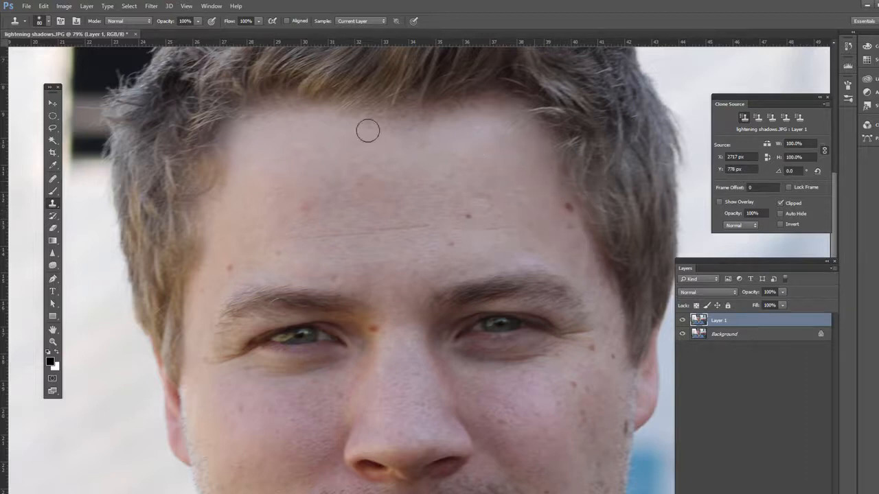
{"action": "left_click", "coordinate": [53, 178]}
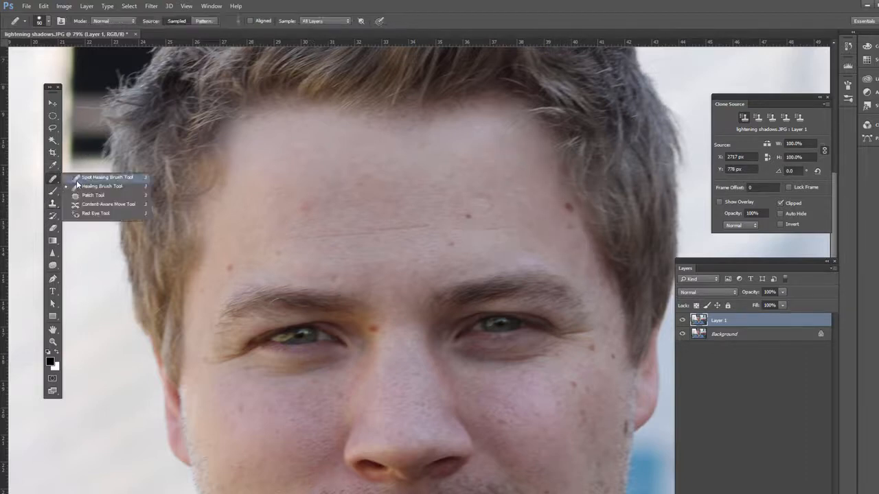
{"action": "left_click", "coordinate": [53, 203]}
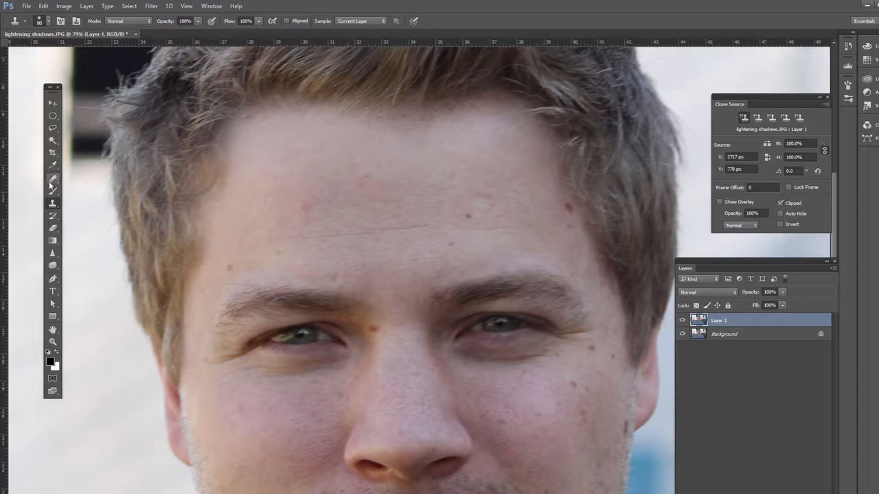
{"action": "left_click_drag", "start_coordinate": [53, 180], "coordinate": [90, 190]}
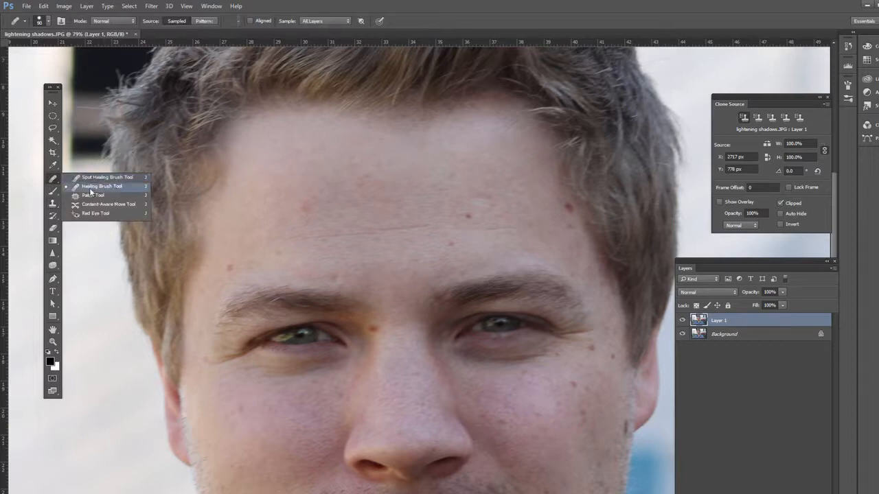
Step: With the Healing Brush, sample clean skin from the upper middle of the forehead into the second clone source
{"action": "left_click", "coordinate": [90, 190]}
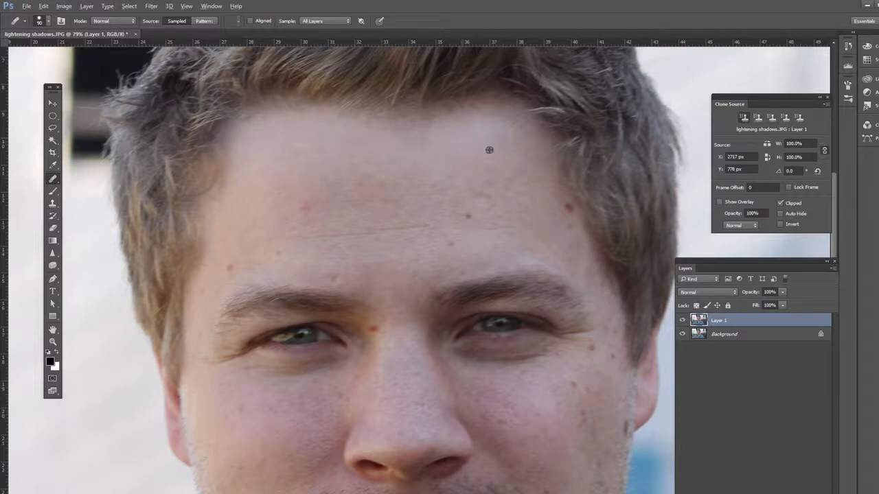
{"action": "left_click", "coordinate": [758, 117]}
{"action": "left_click", "coordinate": [364, 151], "text": "alt"}
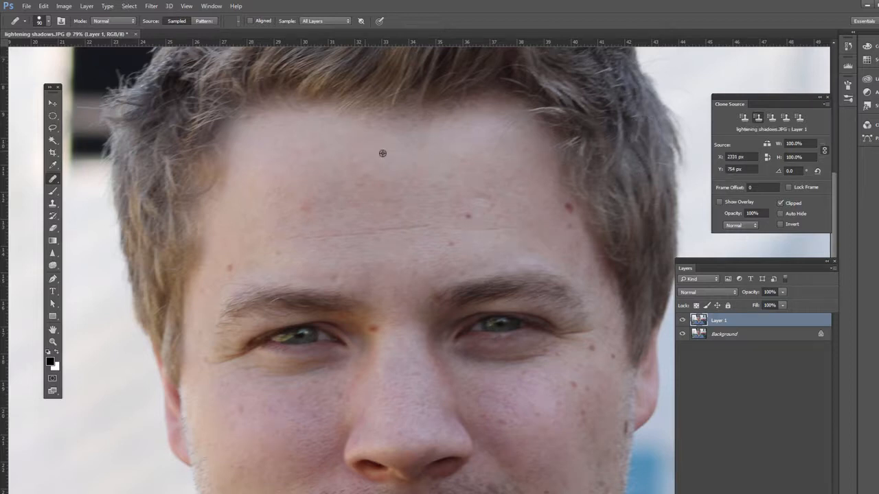
{"action": "left_click", "coordinate": [743, 118]}
{"action": "left_click", "coordinate": [758, 117]}
Step: Look through the Clone Source options and the remaining source slots, ending on the first source
{"action": "left_click", "coordinate": [826, 105]}
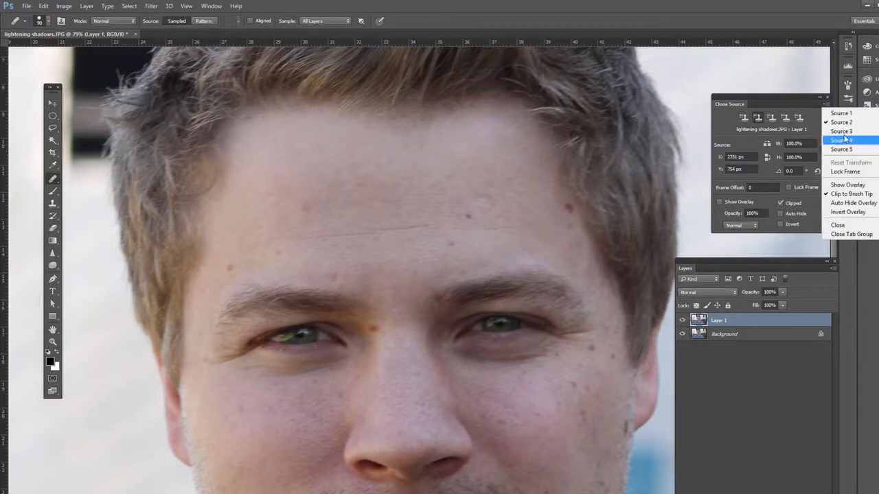
{"action": "left_click", "coordinate": [729, 119]}
{"action": "left_click", "coordinate": [745, 117]}
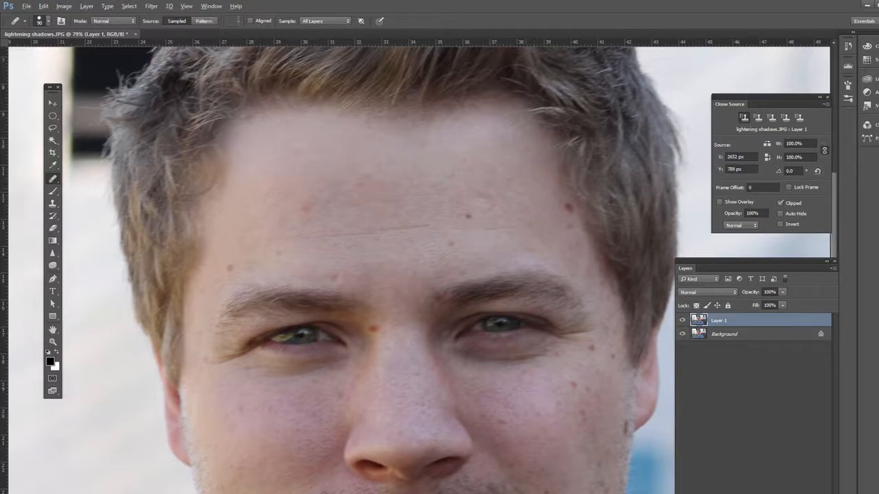
{"action": "left_click", "coordinate": [770, 118]}
{"action": "left_click", "coordinate": [785, 118]}
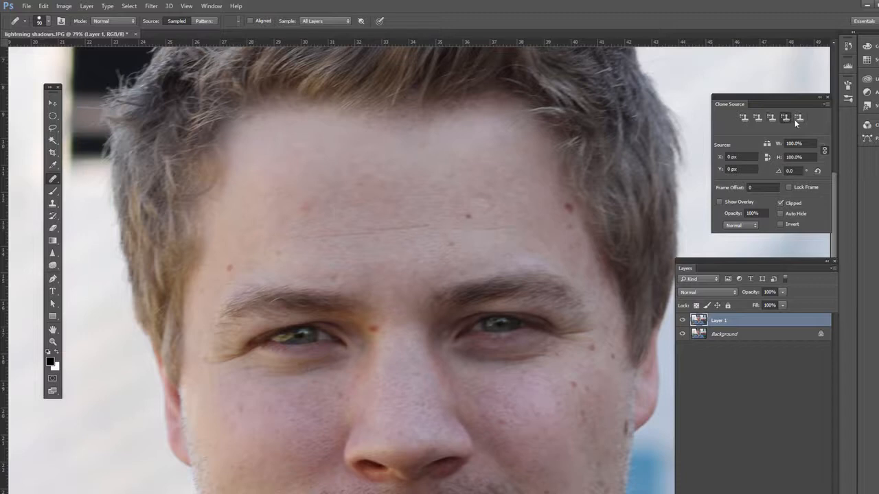
{"action": "left_click", "coordinate": [743, 117]}
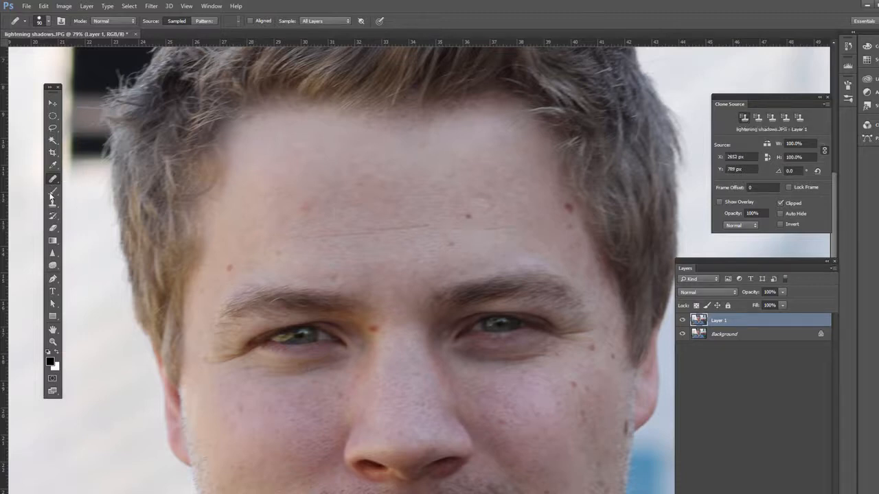
Step: Sample skin above the eyebrow with the Clone Stamp, setting the tool's opacity to 39% and its blending mode to Overlay
{"action": "left_click", "coordinate": [52, 203]}
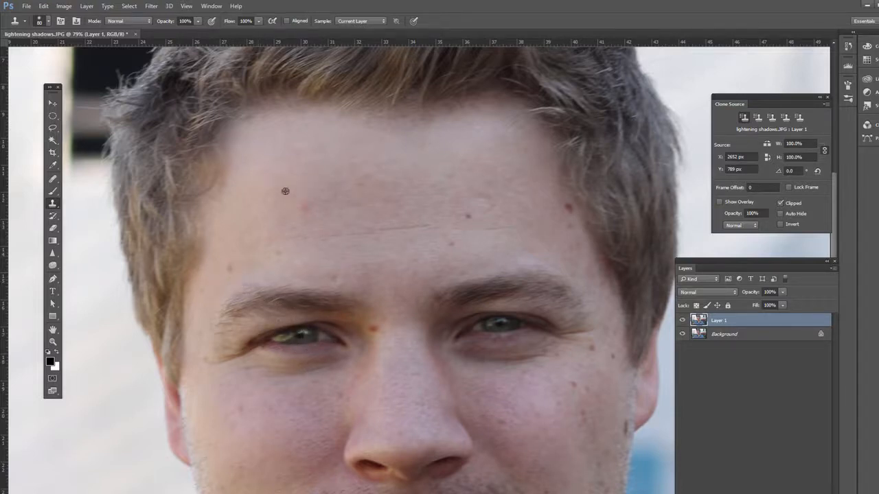
{"action": "left_click", "coordinate": [303, 259], "text": "alt"}
{"action": "left_click", "coordinate": [197, 22]}
{"action": "left_click_drag", "start_coordinate": [165, 32], "coordinate": [168, 32]}
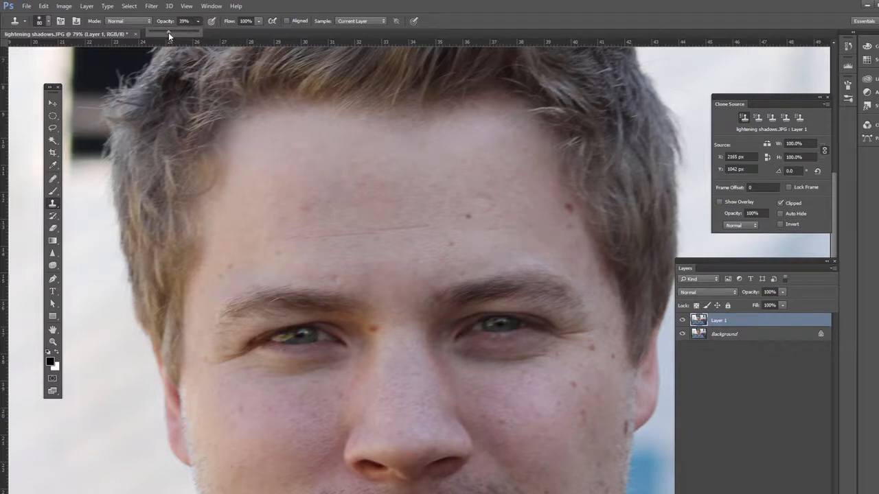
{"action": "left_click", "coordinate": [132, 22]}
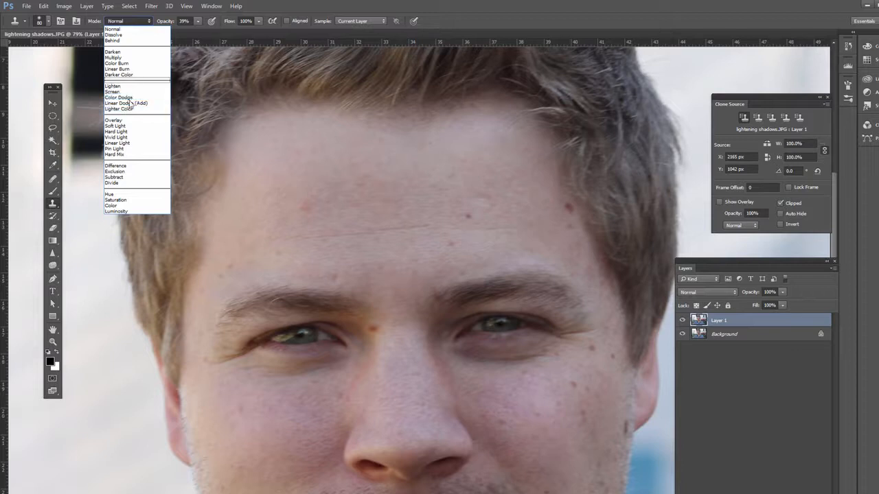
{"action": "left_click", "coordinate": [128, 121]}
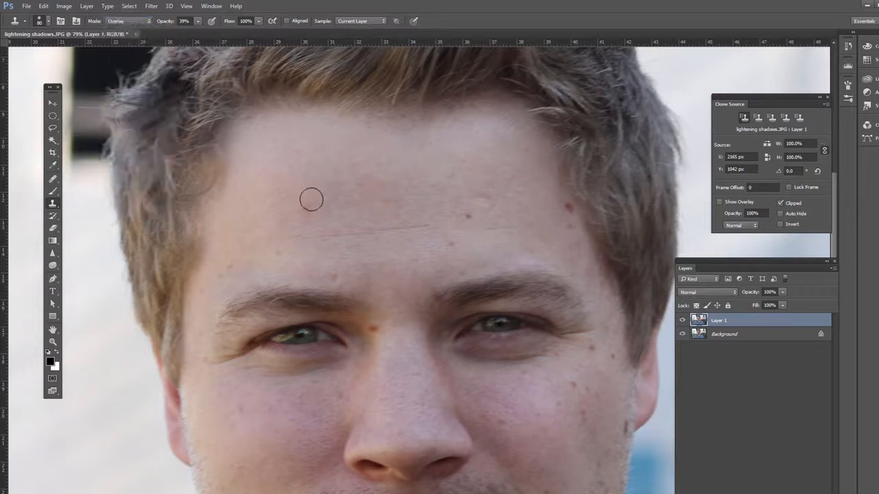
Step: Clone freshly sampled mid-forehead skin beside the reddish forehead blemish, keeping the sampling on Current Layer
{"action": "left_click", "coordinate": [377, 189], "text": "alt"}
{"action": "left_click", "coordinate": [368, 22]}
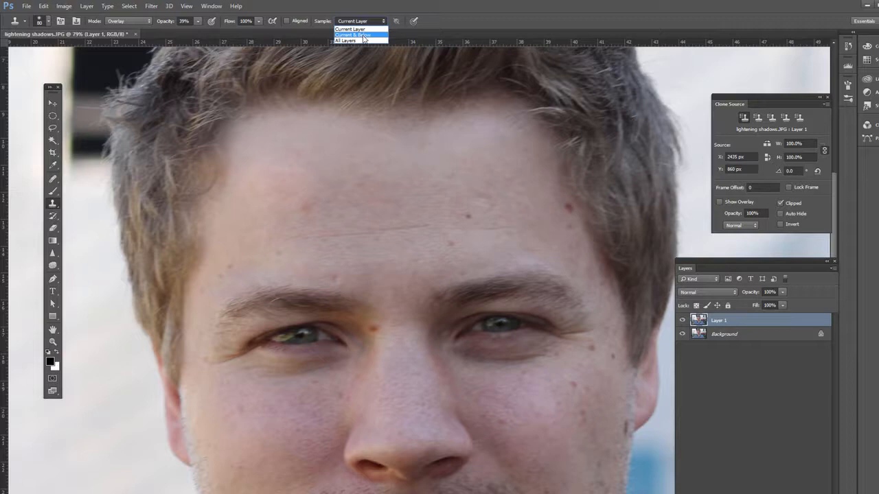
{"action": "left_click", "coordinate": [361, 29]}
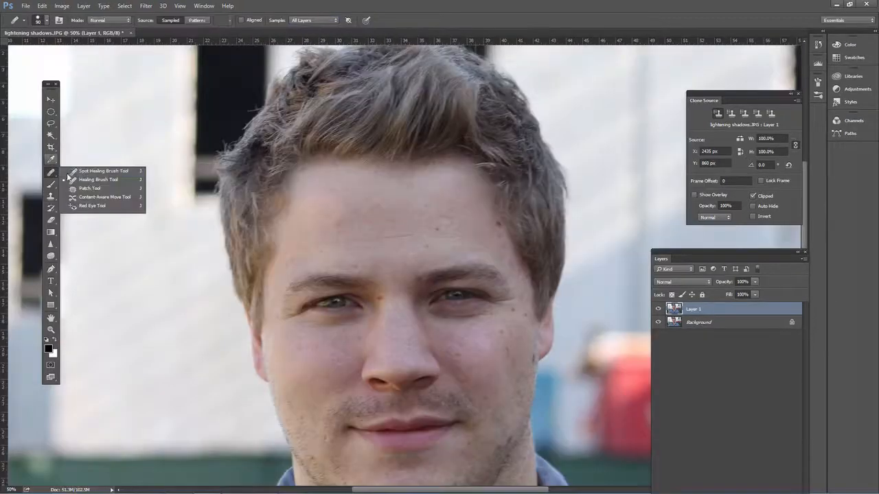
Step: Switch to the Patch Tool and keep its patch mode at Normal
{"action": "left_click", "coordinate": [93, 194]}
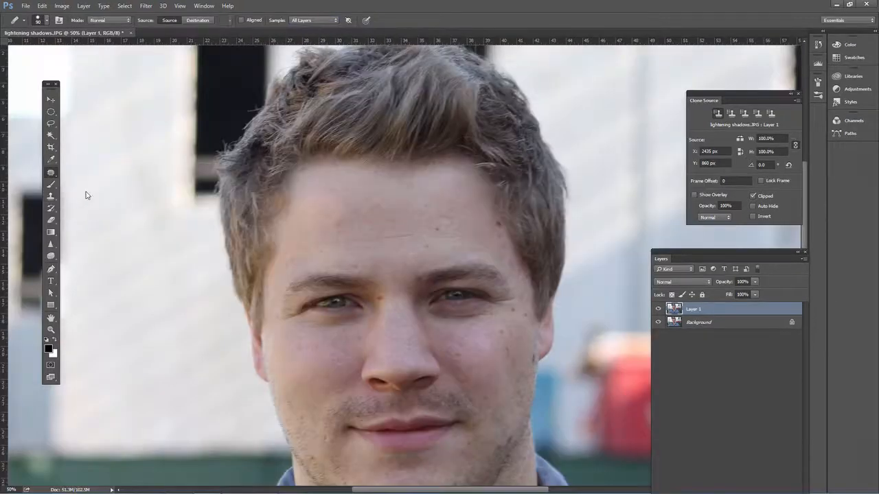
{"action": "right_click", "coordinate": [54, 175]}
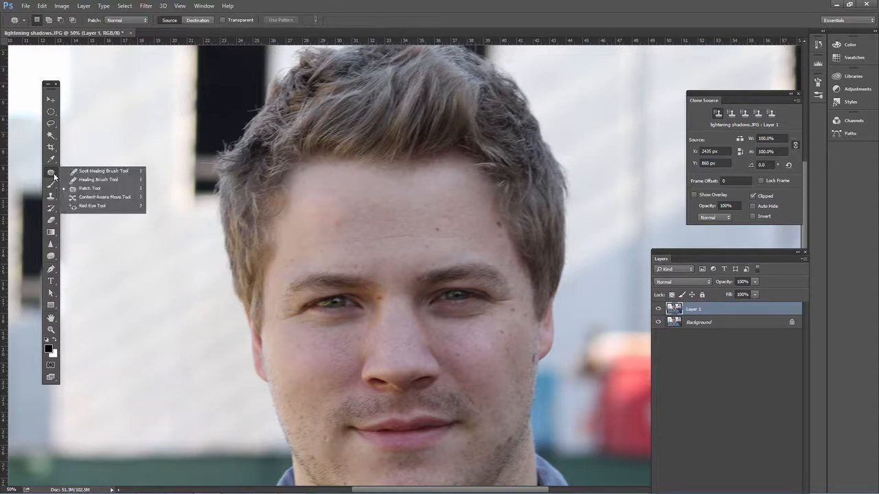
{"action": "left_click", "coordinate": [101, 190]}
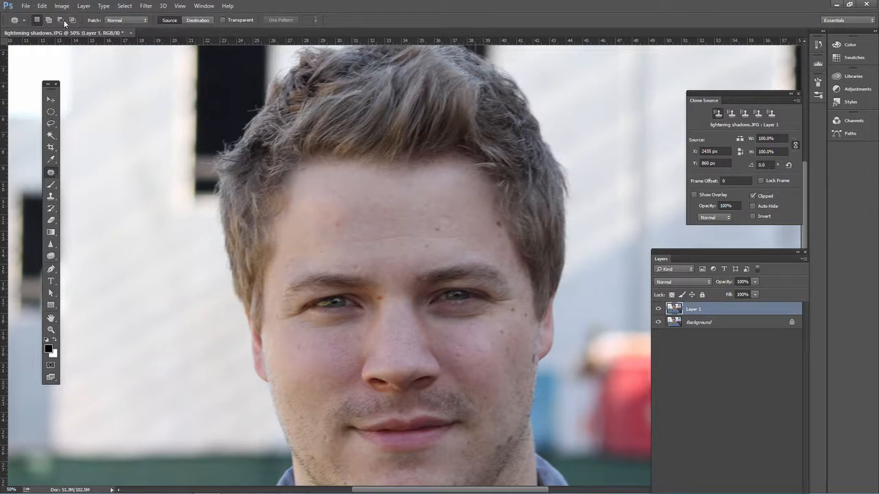
{"action": "left_click", "coordinate": [141, 22]}
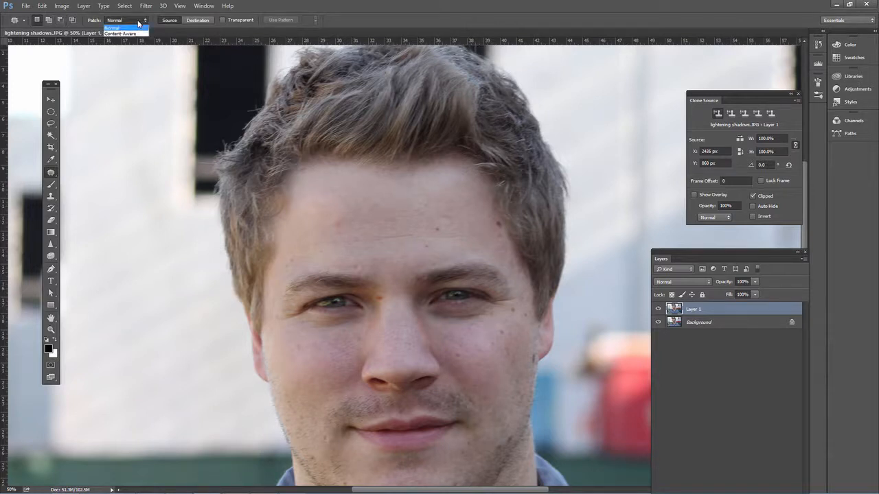
{"action": "left_click", "coordinate": [140, 22]}
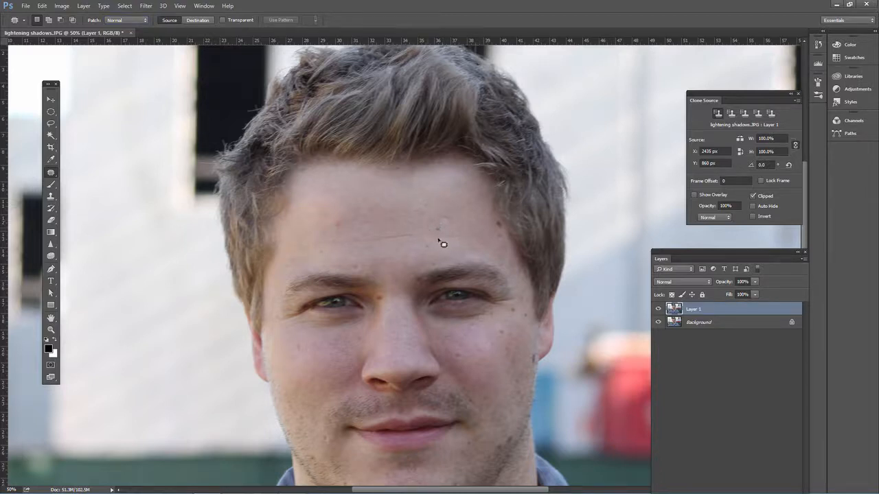
Step: Patch the small dark mole on the forehead with nearby clean skin and fade the patch to 89% opacity
{"action": "left_click_drag", "start_coordinate": [459, 230], "coordinate": [448, 235]}
{"action": "left_click", "coordinate": [44, 7]}
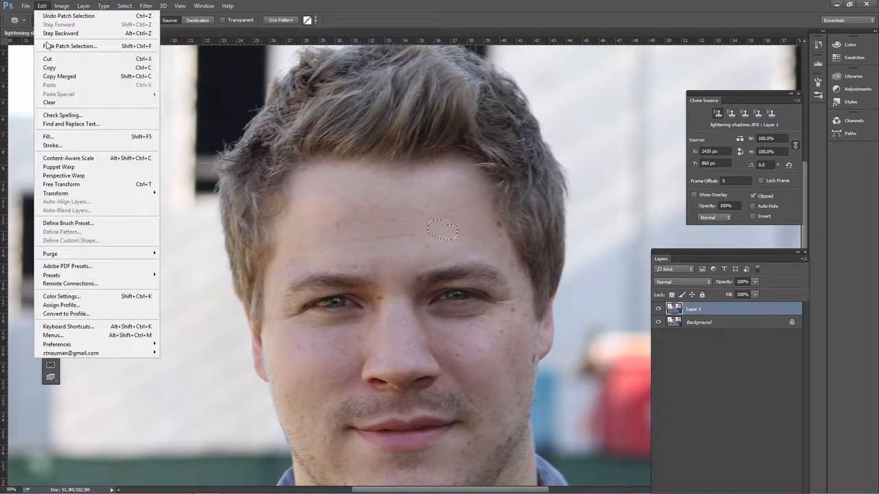
{"action": "left_click", "coordinate": [88, 47]}
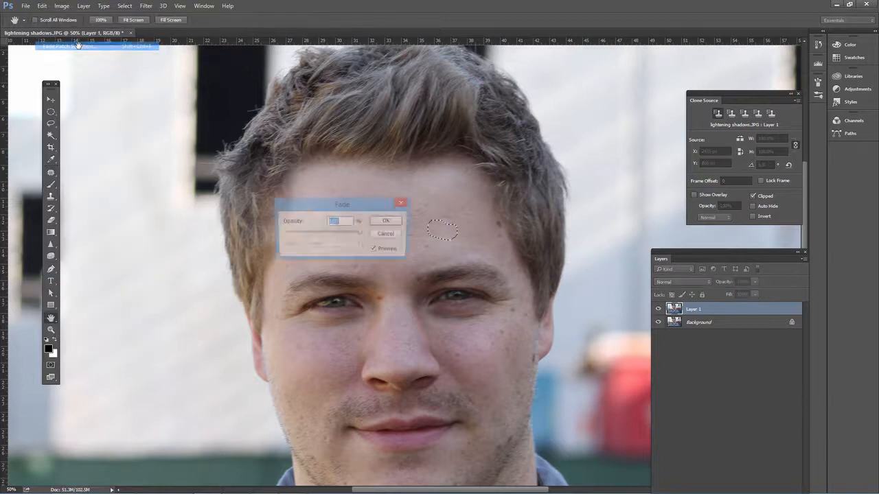
{"action": "mouse_move", "coordinate": [362, 236]}
{"action": "left_mouse_down"}
{"action": "mouse_move", "coordinate": [320, 236]}
{"action": "mouse_move", "coordinate": [358, 239]}
{"action": "left_mouse_up"}
{"action": "left_click", "coordinate": [375, 251]}
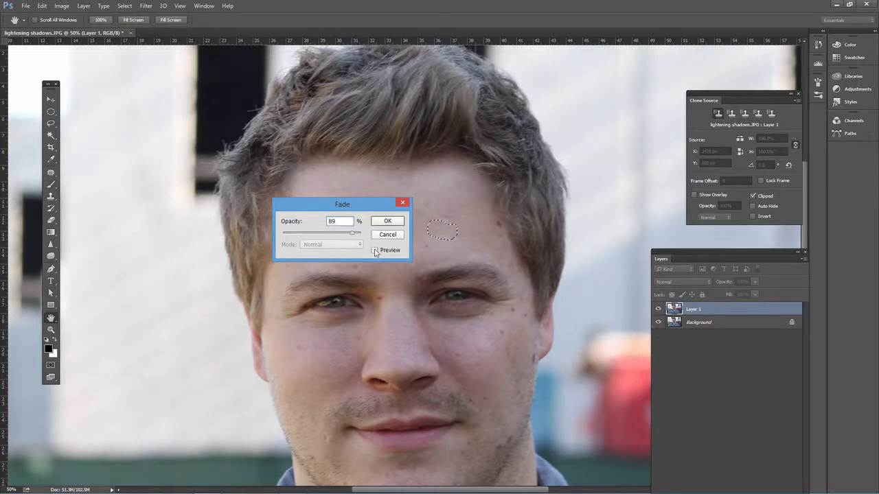
{"action": "left_click", "coordinate": [375, 250]}
{"action": "left_click", "coordinate": [383, 224]}
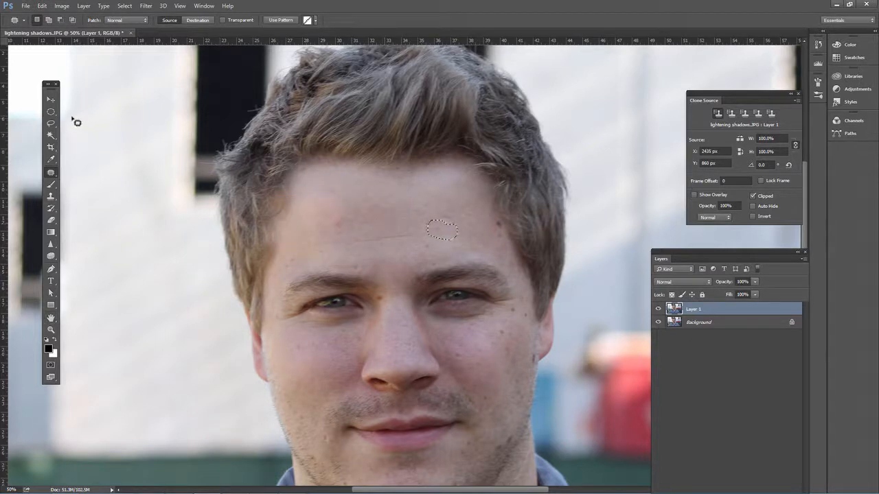
Step: Deselect the patched area on the forehead and check whether the Fade command is available
{"action": "left_click", "coordinate": [51, 112]}
{"action": "left_click", "coordinate": [452, 235]}
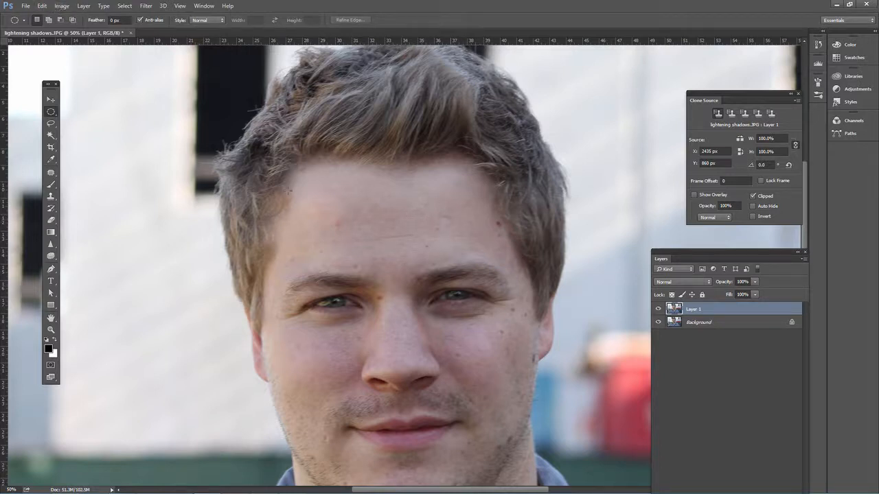
{"action": "left_click", "coordinate": [43, 6]}
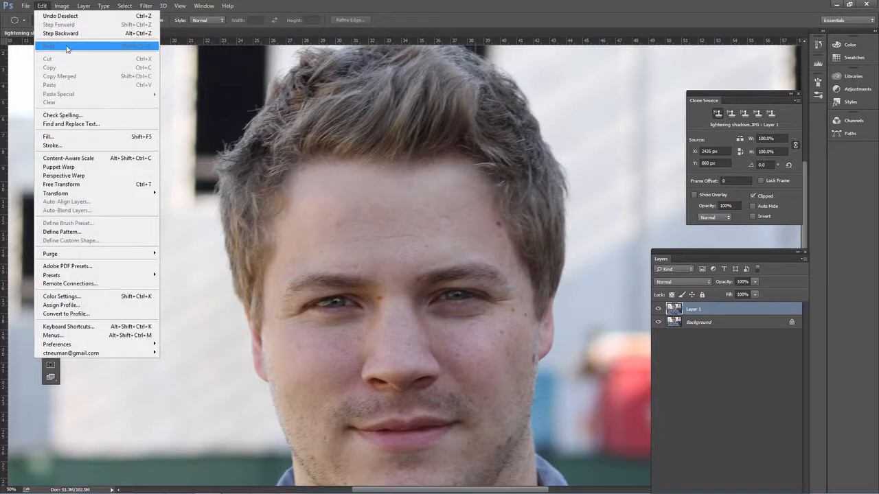
{"action": "left_click", "coordinate": [60, 33]}
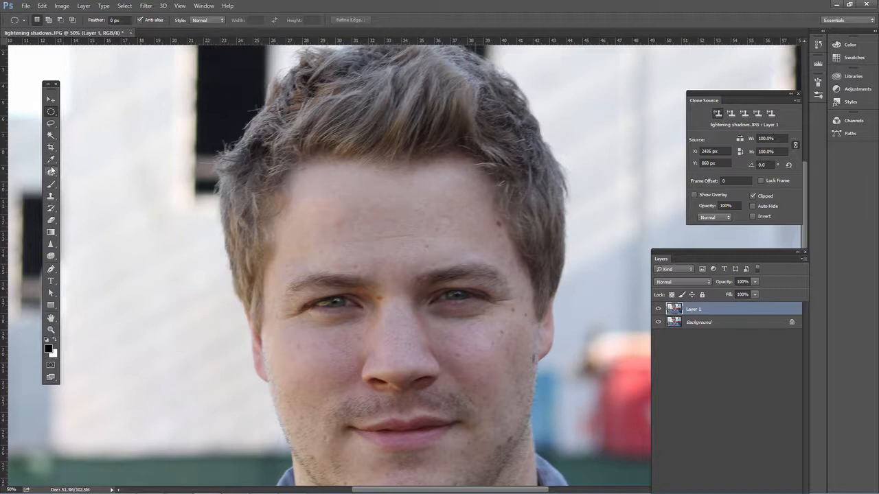
Step: Use the Clone Stamp to paint skin sampled near the hairline side of the forehead over the reddish blemish
{"action": "left_click", "coordinate": [51, 173]}
{"action": "left_click", "coordinate": [74, 171]}
{"action": "left_click", "coordinate": [51, 197]}
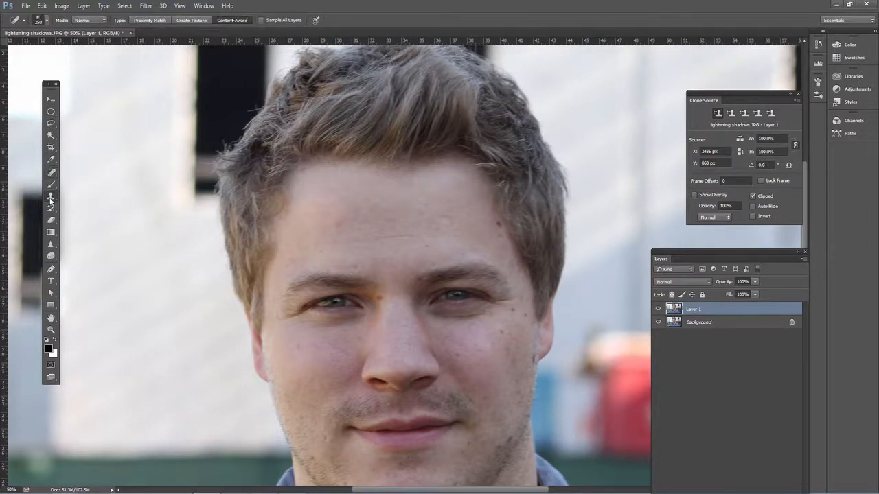
{"action": "left_click", "coordinate": [77, 196]}
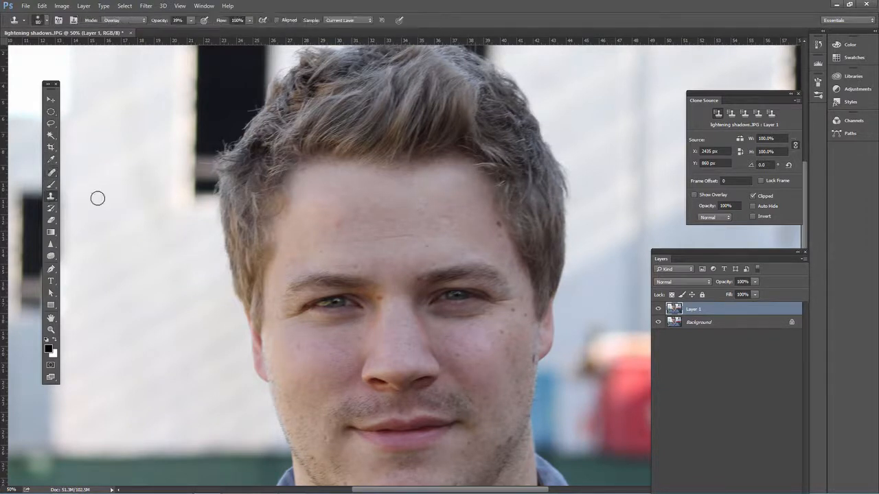
{"action": "left_click", "coordinate": [449, 206], "text": "alt"}
Step: Start a Fade of the clone stroke, move its dialog off the forehead and lower the opacity to 27%
{"action": "left_click", "coordinate": [42, 6]}
{"action": "left_click", "coordinate": [62, 46]}
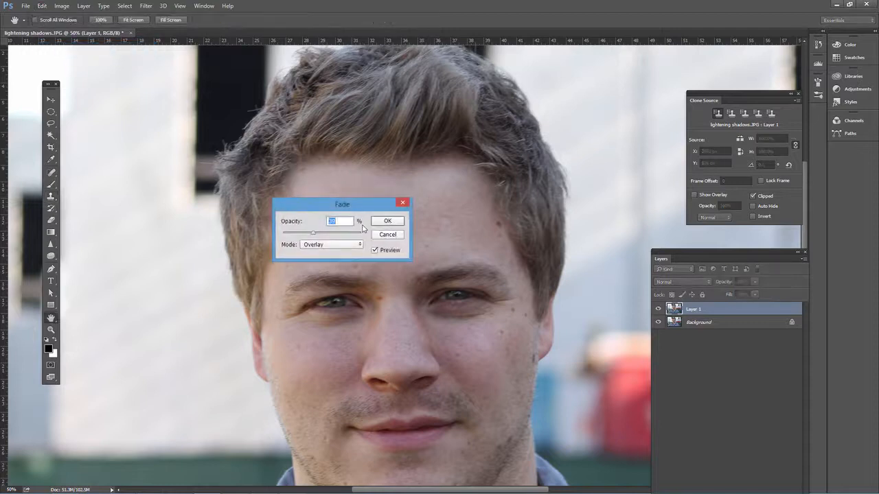
{"action": "mouse_move", "coordinate": [353, 206]}
{"action": "left_mouse_down"}
{"action": "mouse_move", "coordinate": [343, 230]}
{"action": "mouse_move", "coordinate": [288, 273]}
{"action": "left_mouse_up"}
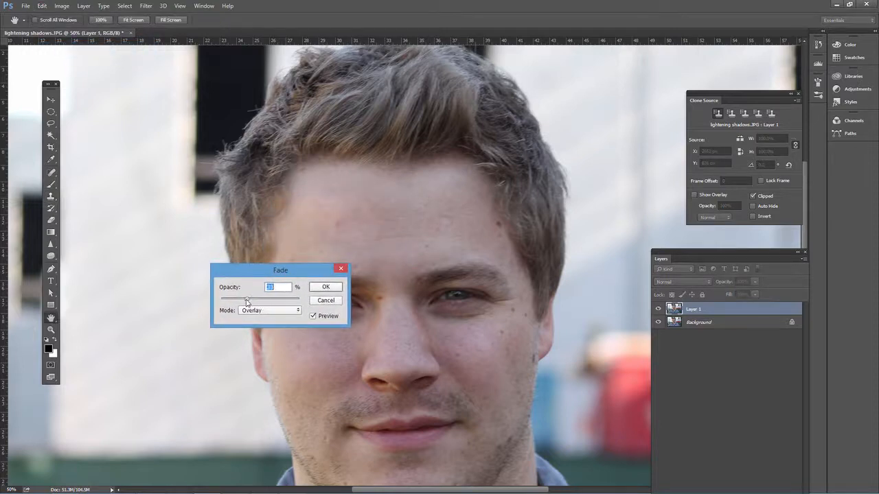
{"action": "left_click_drag", "start_coordinate": [246, 299], "coordinate": [239, 300]}
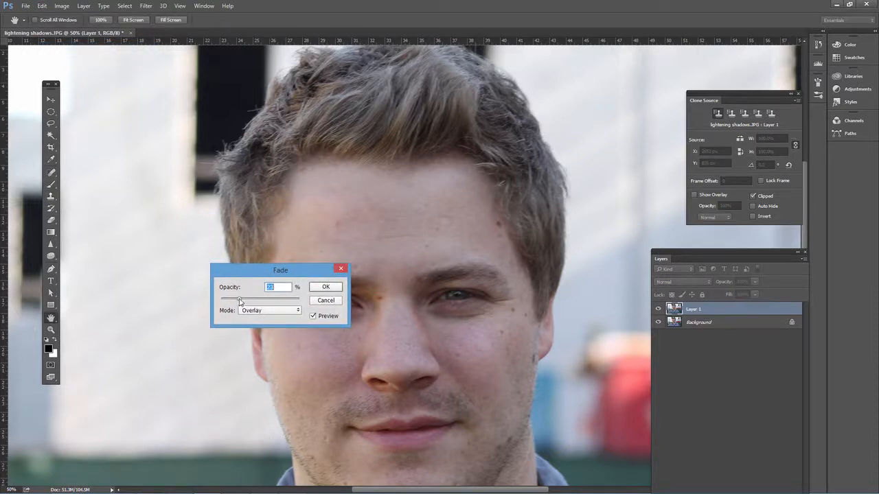
Step: Try Darken, Screen and Lighten as the blending mode for fading the clone stroke
{"action": "left_click", "coordinate": [292, 313]}
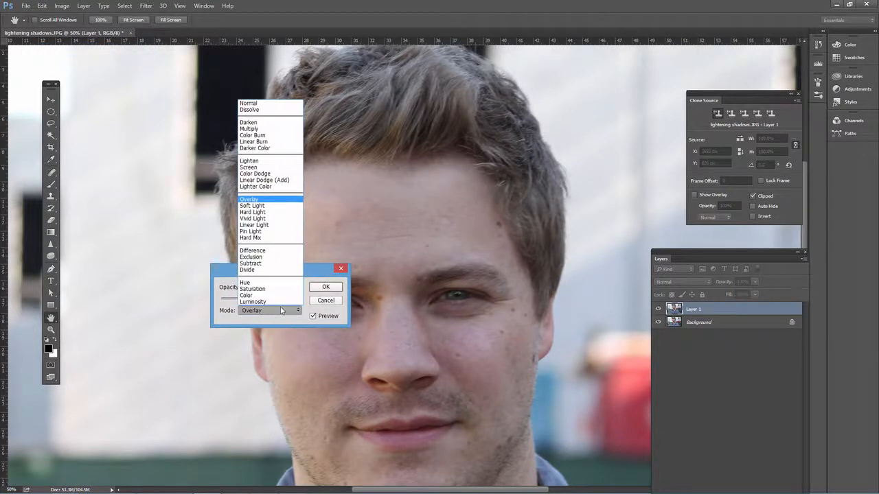
{"action": "left_click", "coordinate": [271, 125]}
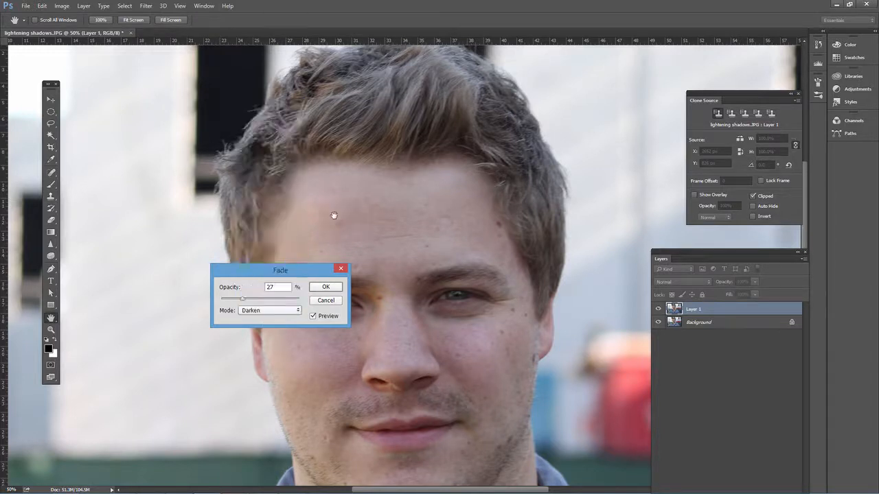
{"action": "left_click", "coordinate": [280, 313]}
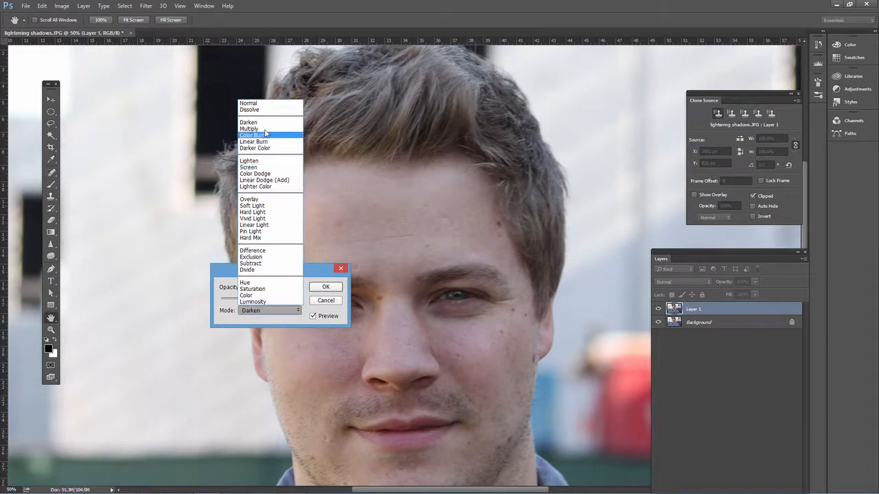
{"action": "left_click", "coordinate": [268, 167]}
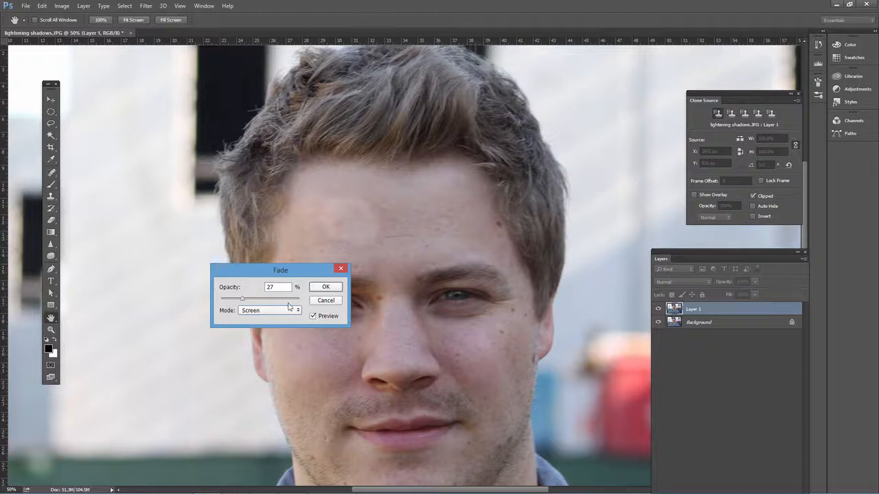
{"action": "left_click", "coordinate": [289, 307]}
{"action": "left_click", "coordinate": [267, 168]}
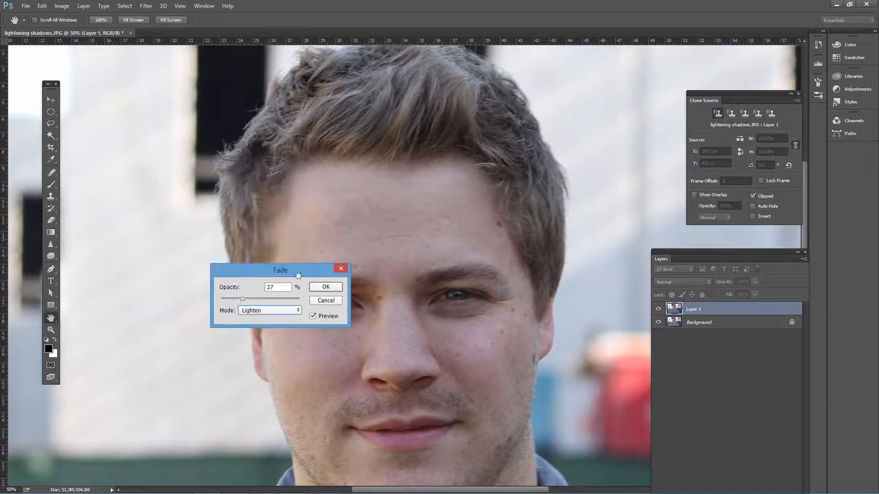
Step: Fade the clone stroke with the mode set to Normal and the opacity at 62%
{"action": "left_click", "coordinate": [289, 310]}
{"action": "left_click", "coordinate": [292, 103]}
{"action": "left_click_drag", "start_coordinate": [243, 300], "coordinate": [270, 303]}
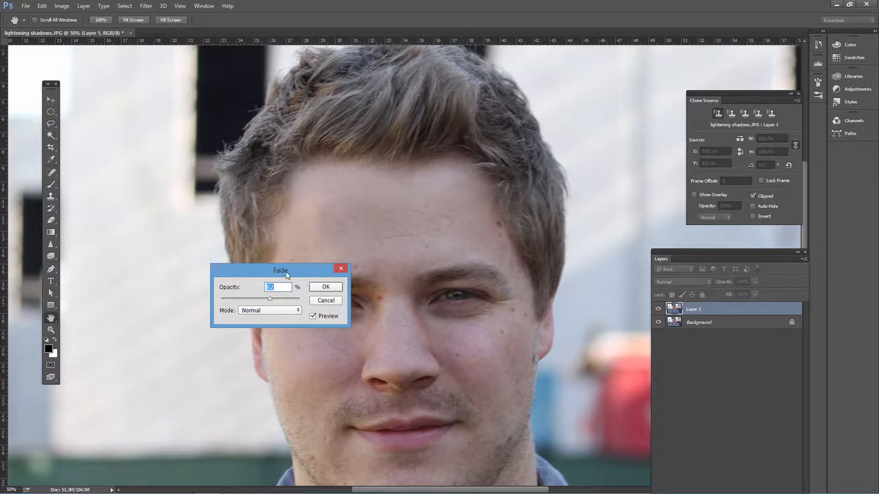
{"action": "left_click_drag", "start_coordinate": [286, 274], "coordinate": [149, 285]}
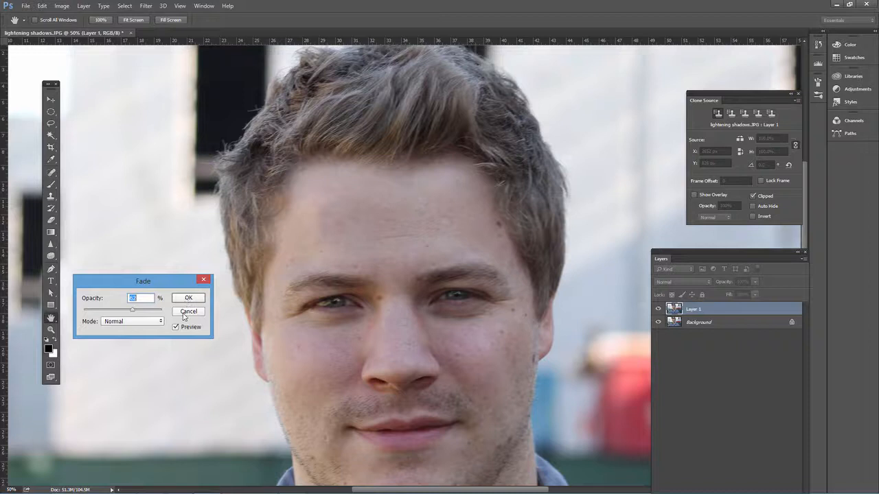
{"action": "left_click", "coordinate": [195, 302]}
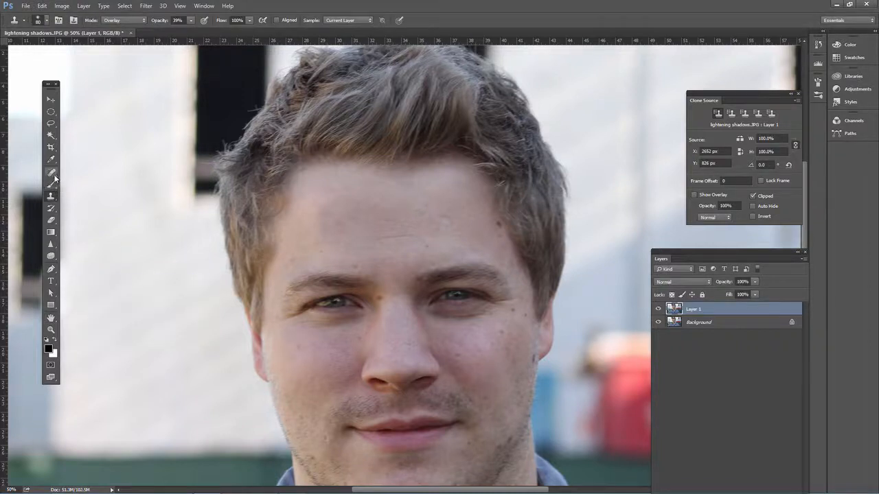